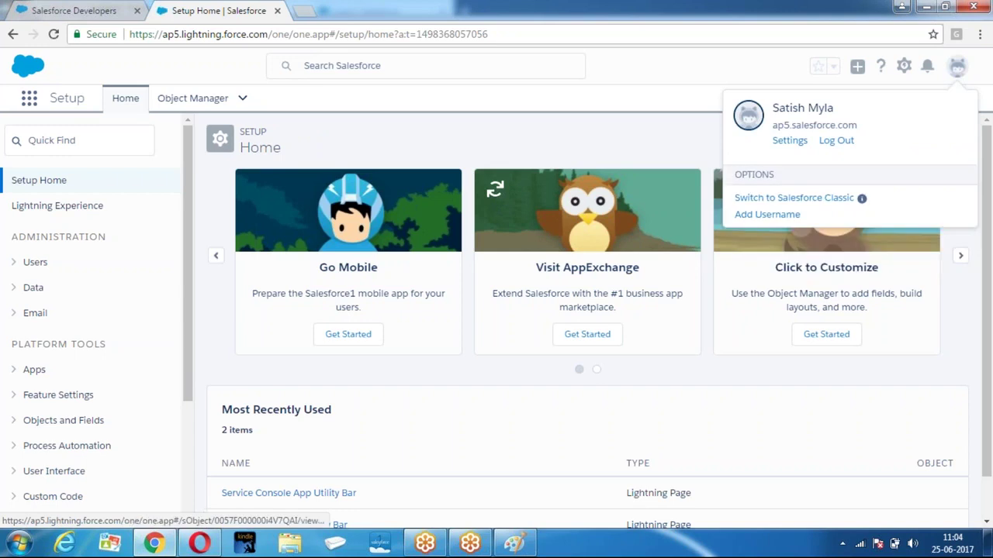
Step: Switch from Lightning Experience to Salesforce Classic and open the Setup home page
{"action": "left_click", "coordinate": [800, 199]}
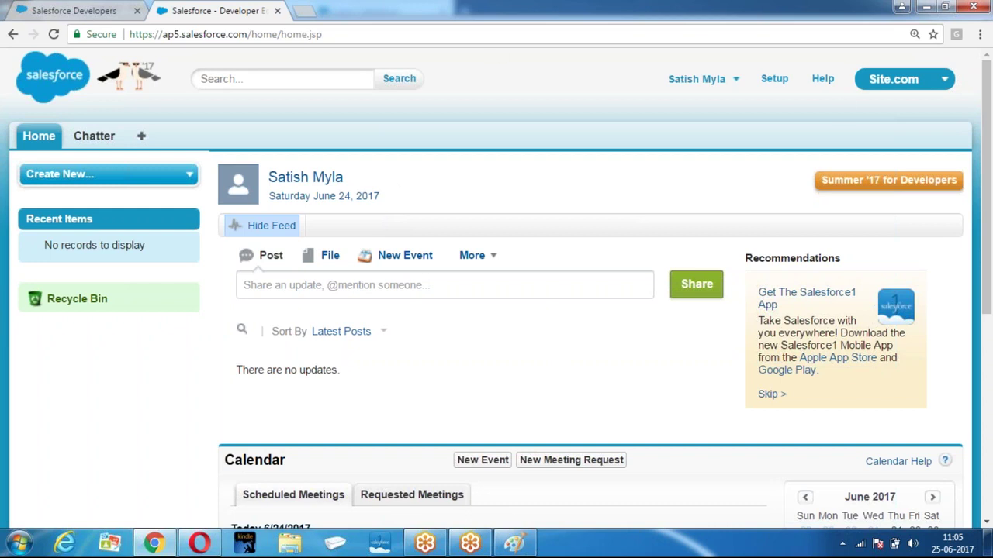
{"action": "left_click", "coordinate": [768, 82]}
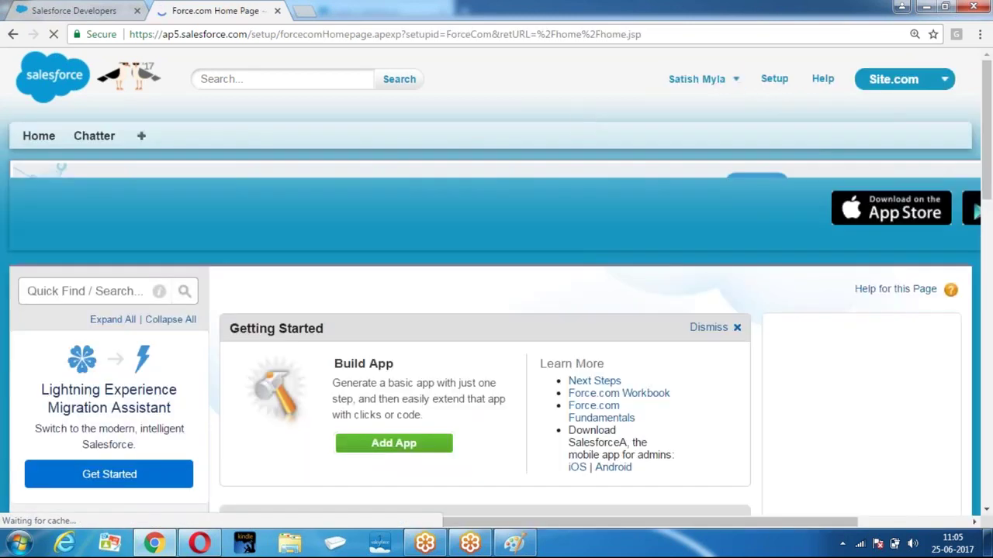
{"action": "scroll", "coordinate": [475, 183], "scroll_direction": "down", "scroll_amount": 5}
{"action": "scroll", "coordinate": [476, 183], "scroll_direction": "down", "scroll_amount": 3}
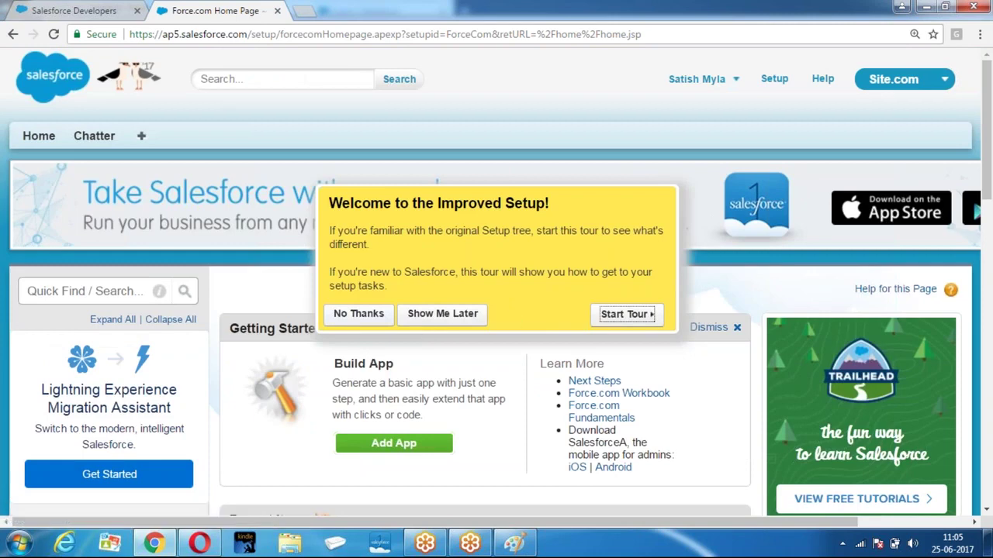
Step: Decline the Improved Setup tour and close the Salesforce1 Mobile App banner
{"action": "left_click", "coordinate": [358, 314]}
{"action": "left_click_drag", "start_coordinate": [499, 522], "coordinate": [700, 538]}
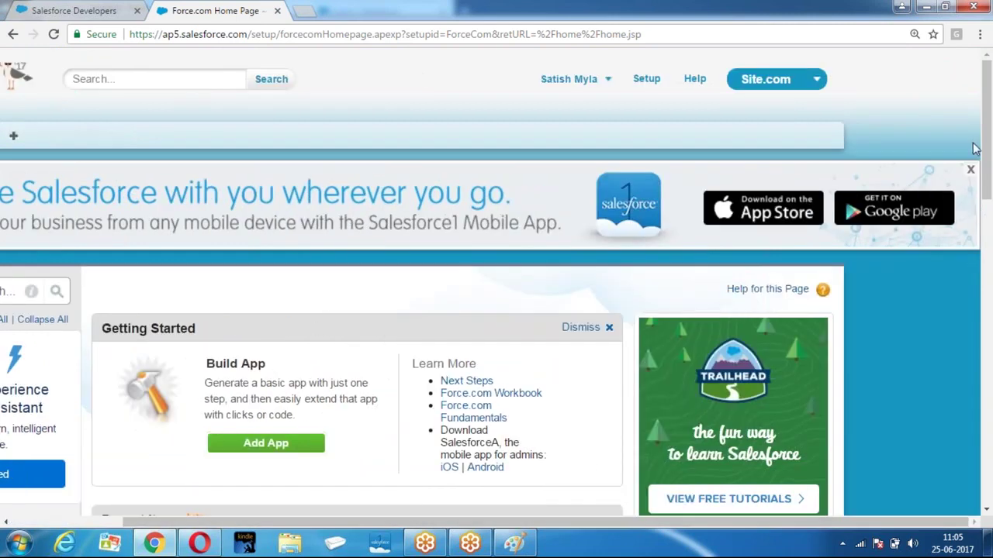
{"action": "left_click", "coordinate": [973, 177]}
Step: Open the My Domain page under Domain Management in the Administer section
{"action": "scroll", "coordinate": [209, 190], "scroll_direction": "down", "scroll_amount": 6}
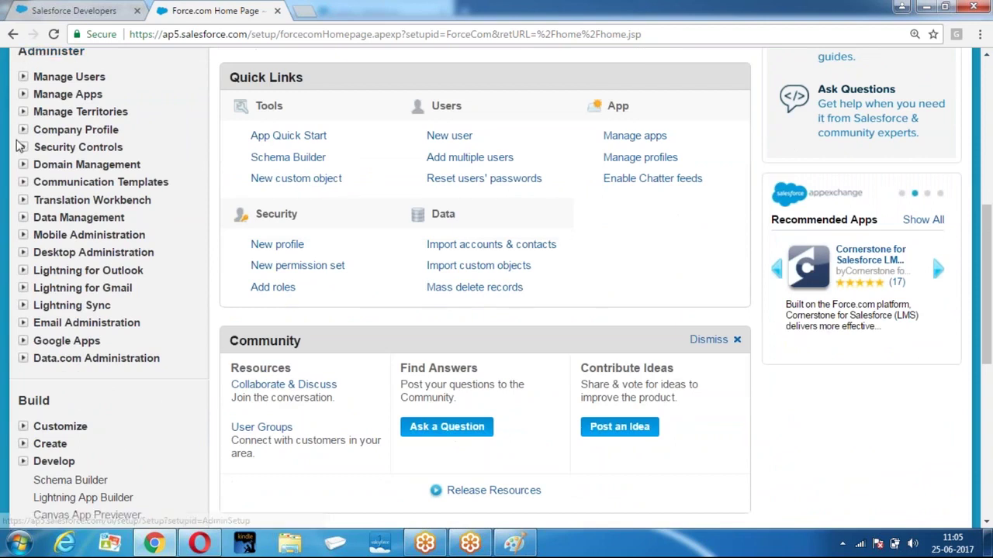
{"action": "left_click", "coordinate": [24, 166]}
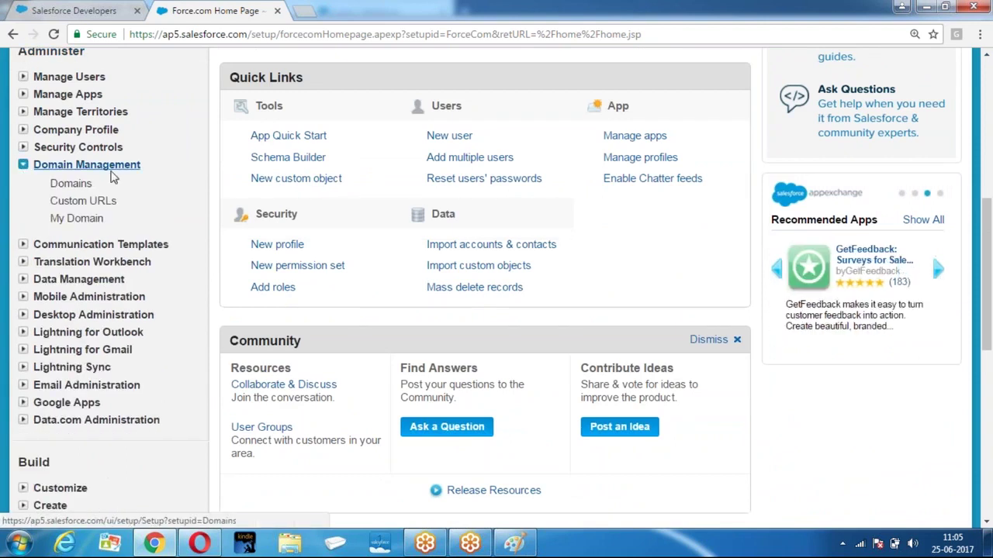
{"action": "left_click", "coordinate": [64, 219]}
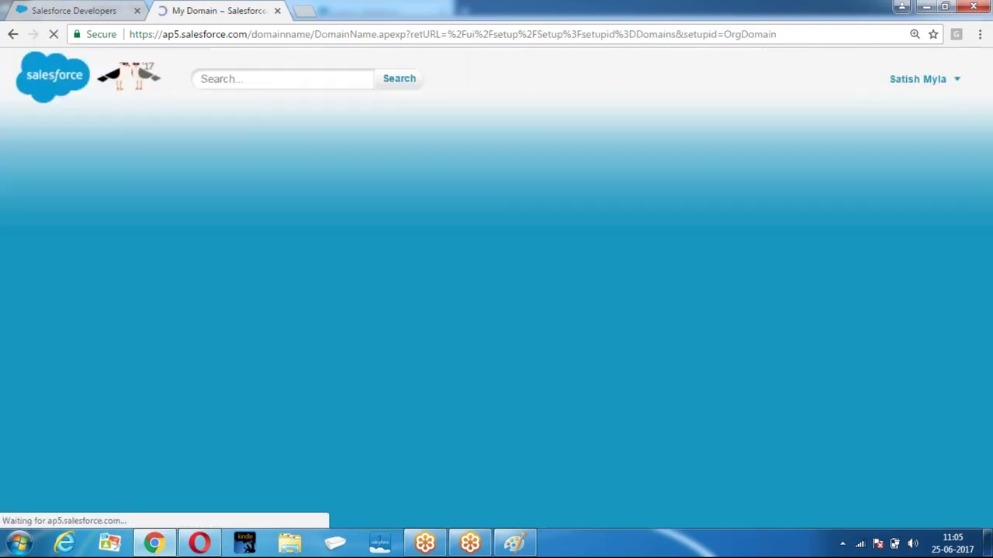
{"action": "scroll", "coordinate": [428, 112], "scroll_direction": "down", "scroll_amount": 5}
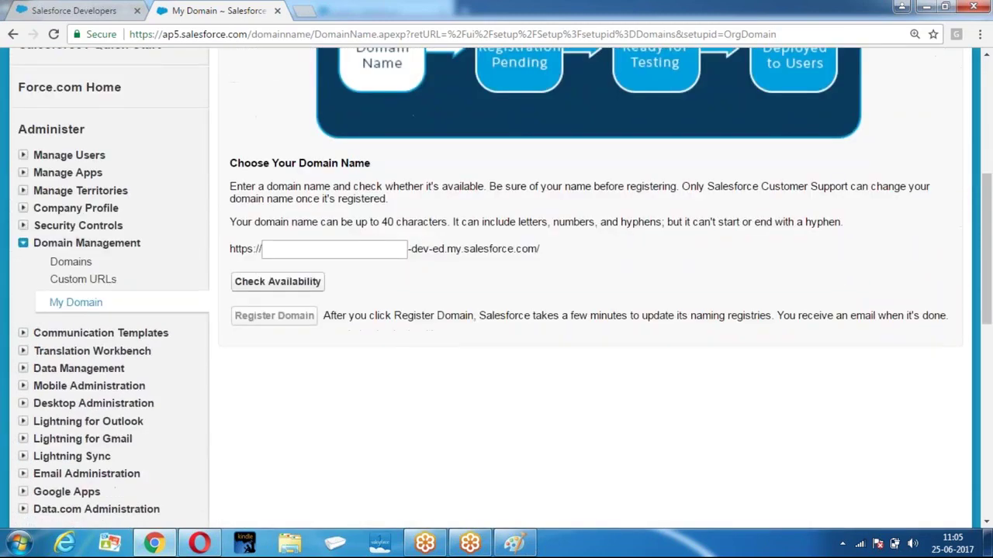
Step: Check the availability of the domain name batch0291 and try to register it
{"action": "left_click", "coordinate": [284, 247]}
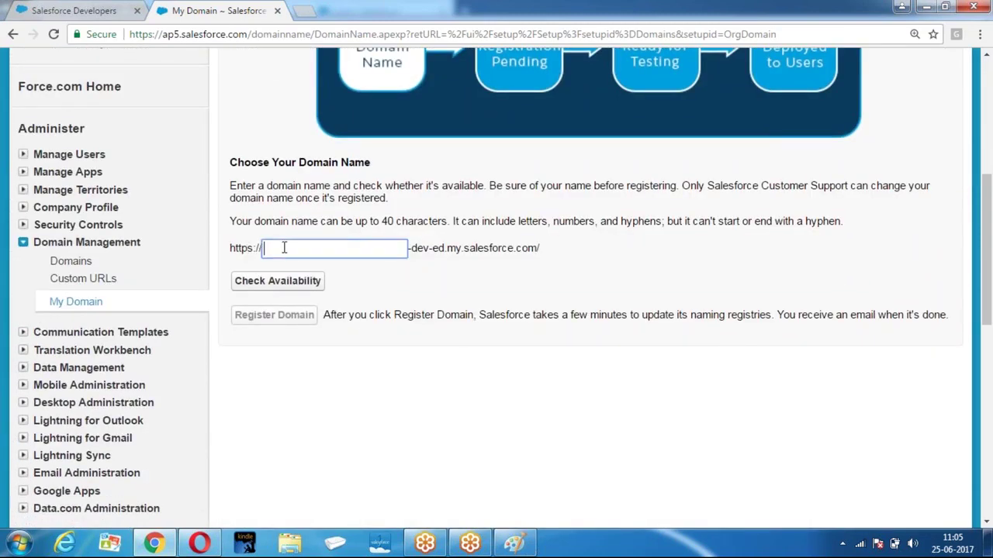
{"action": "type", "text": "batch0292"}
{"action": "key", "text": "BackSpace"}
{"action": "type", "text": "1"}
{"action": "left_click", "coordinate": [264, 280]}
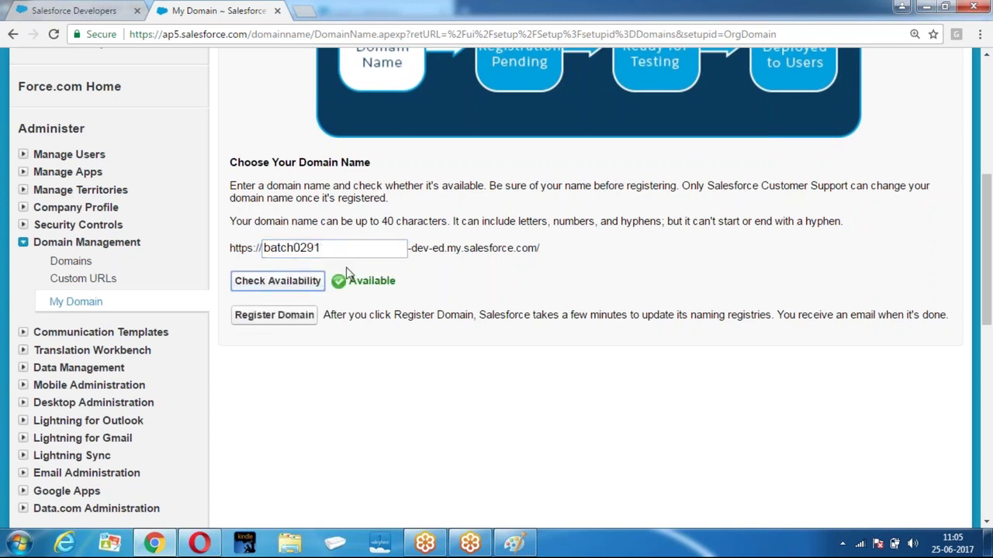
{"action": "left_click", "coordinate": [277, 318]}
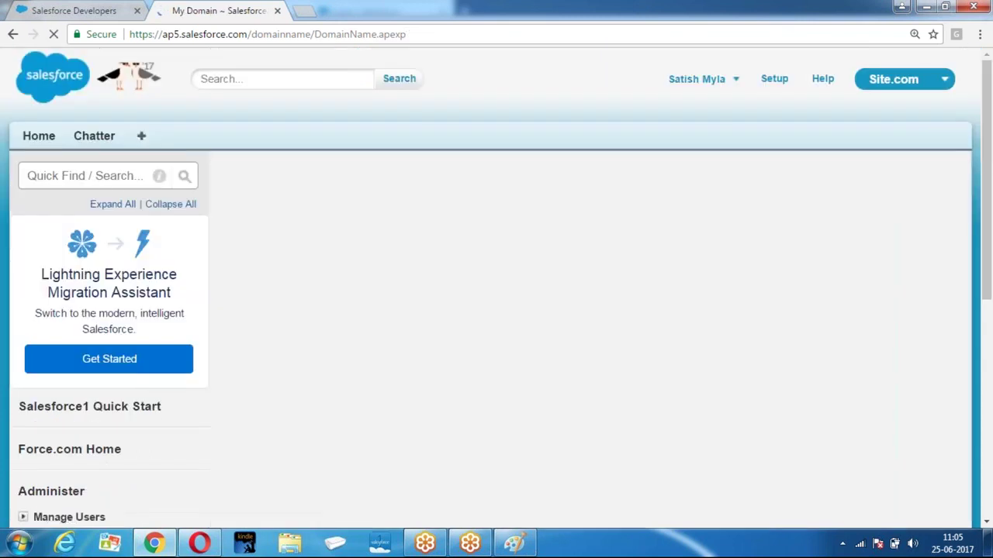
Step: Replace the domain name with lightning291, check its availability and register the domain
{"action": "scroll", "coordinate": [325, 364], "scroll_direction": "down", "scroll_amount": 4}
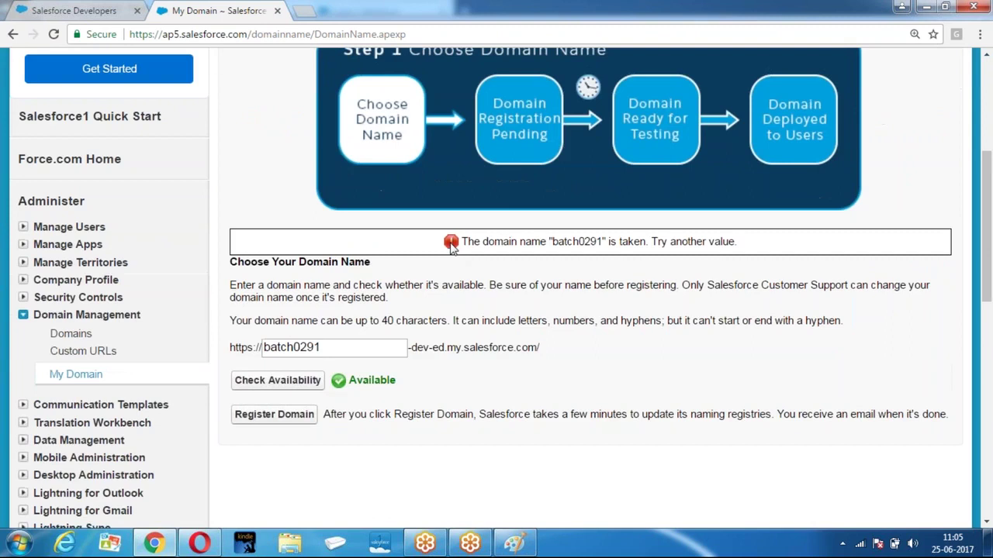
{"action": "left_click", "coordinate": [330, 351]}
{"action": "key", "text": "BackSpace"}
{"action": "key", "text": "BackSpace"}
{"action": "key", "text": "BackSpace"}
{"action": "key", "text": "BackSpace"}
{"action": "key", "text": "BackSpace"}
{"action": "key", "text": "BackSpace"}
{"action": "key", "text": "BackSpace"}
{"action": "key", "text": "BackSpace"}
{"action": "key", "text": "BackSpace"}
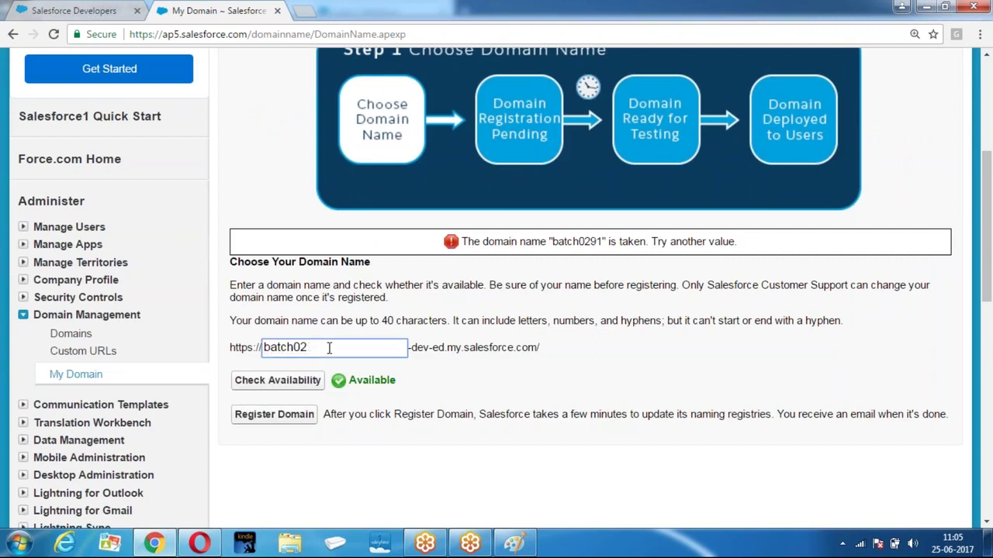
{"action": "type", "text": "lightning291"}
{"action": "key", "text": "Tab"}
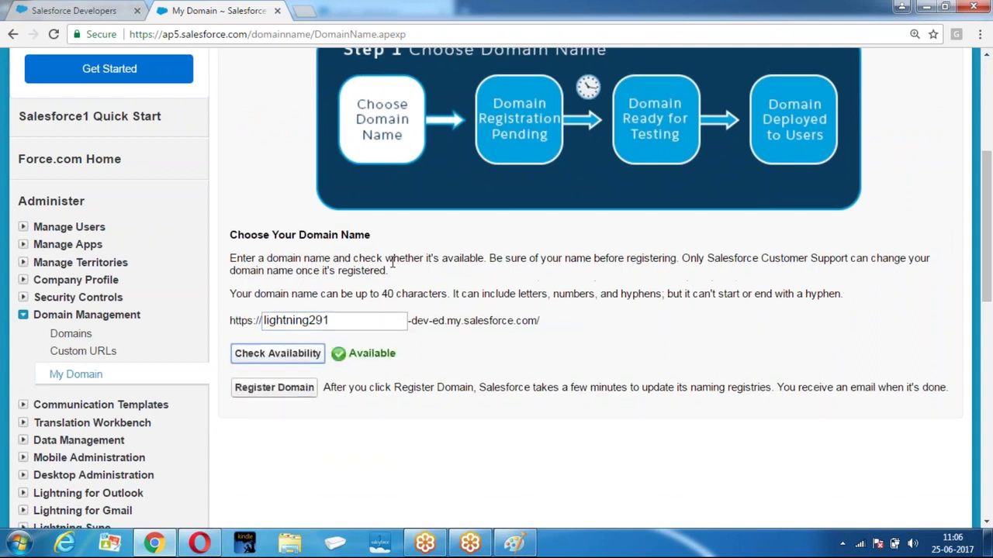
{"action": "left_click", "coordinate": [285, 390]}
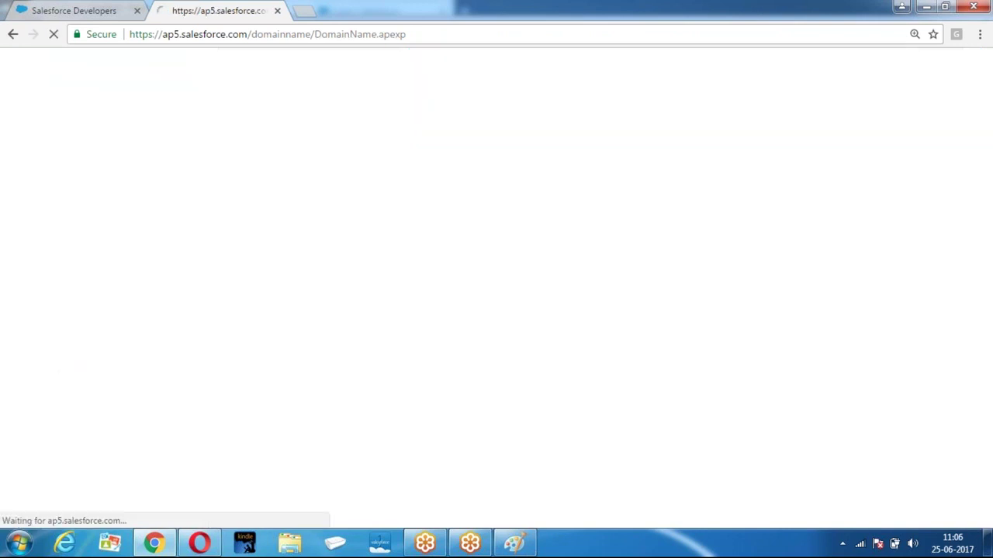
Step: Read the domain registration notice and look for the confirmation email in the Gmail inbox in Opera
{"action": "scroll", "coordinate": [377, 212], "scroll_direction": "down", "scroll_amount": 4}
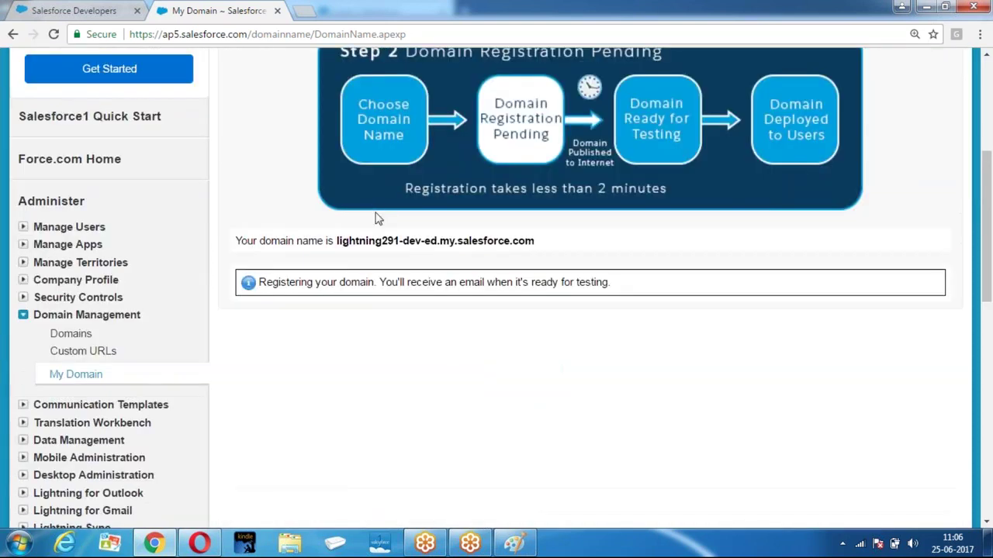
{"action": "left_click_drag", "start_coordinate": [380, 282], "coordinate": [651, 284]}
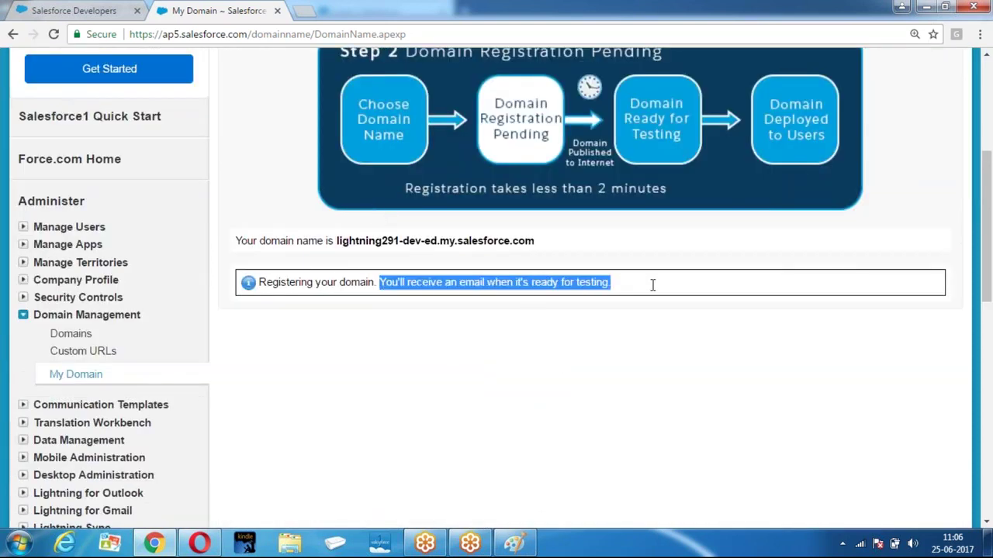
{"action": "left_click", "coordinate": [454, 385]}
{"action": "left_click", "coordinate": [203, 540]}
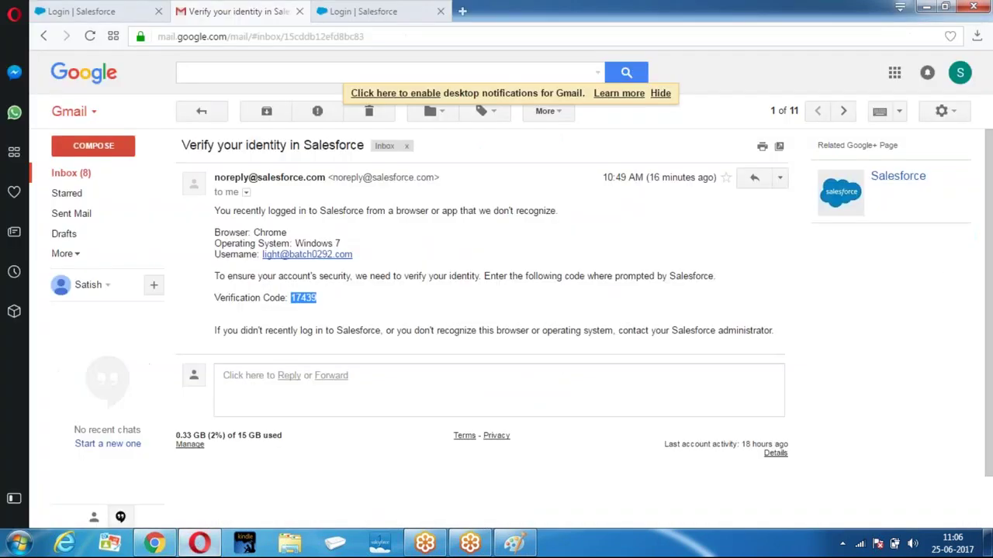
{"action": "left_click", "coordinate": [70, 173]}
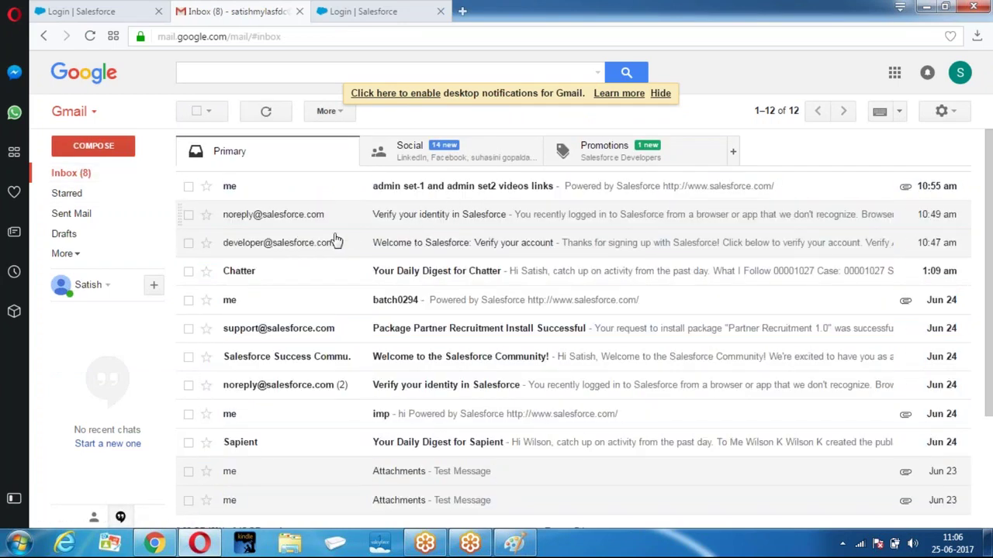
{"action": "left_click", "coordinate": [466, 191]}
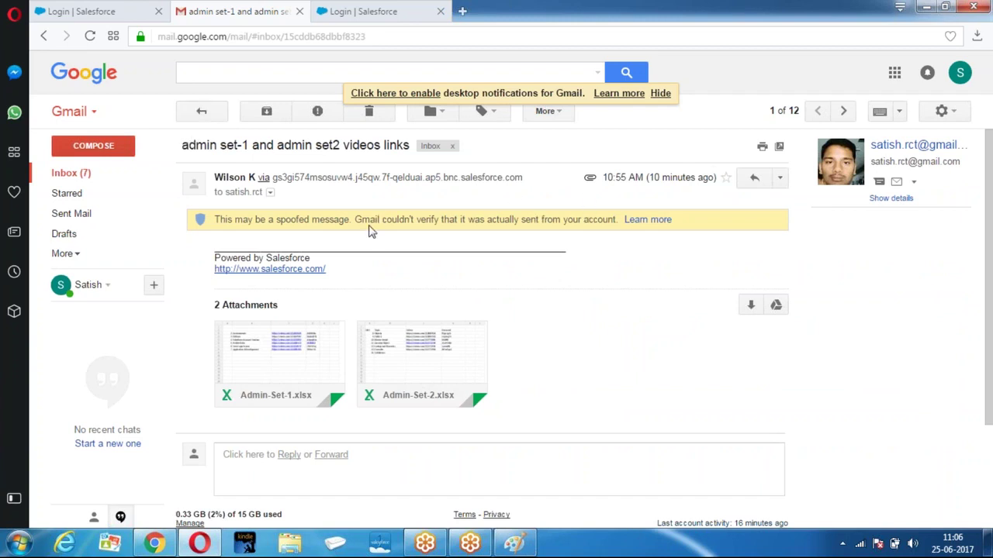
{"action": "left_click", "coordinate": [67, 172]}
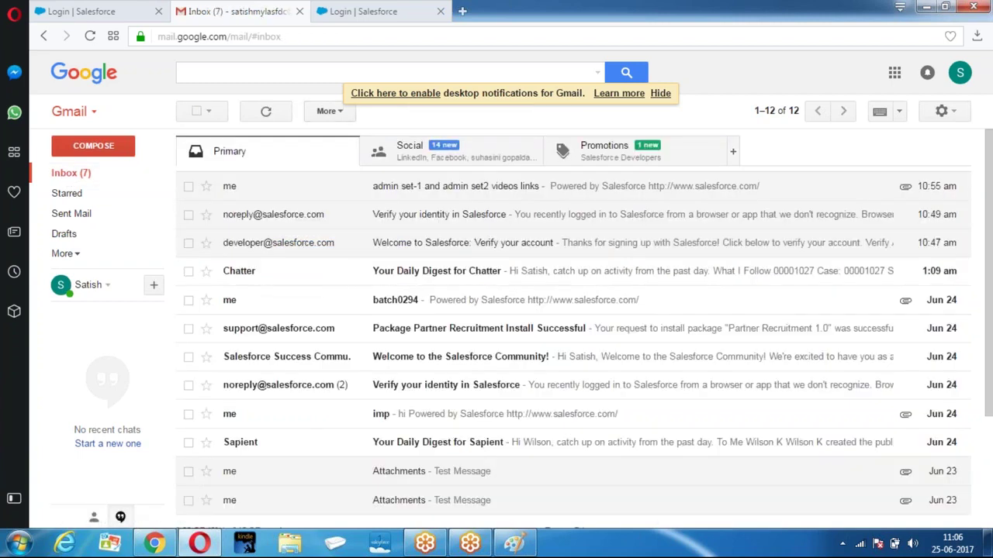
Step: Switch back to Chrome and reload the My Domain page to update the registration status
{"action": "left_click", "coordinate": [155, 543]}
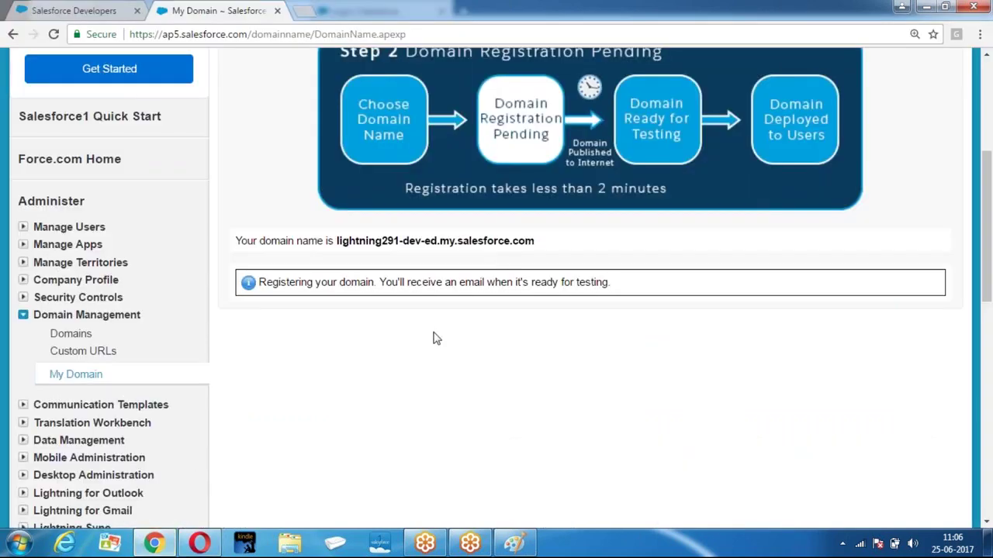
{"action": "scroll", "coordinate": [425, 331], "scroll_direction": "up", "scroll_amount": 3}
{"action": "left_click", "coordinate": [443, 32]}
{"action": "key", "text": "Return"}
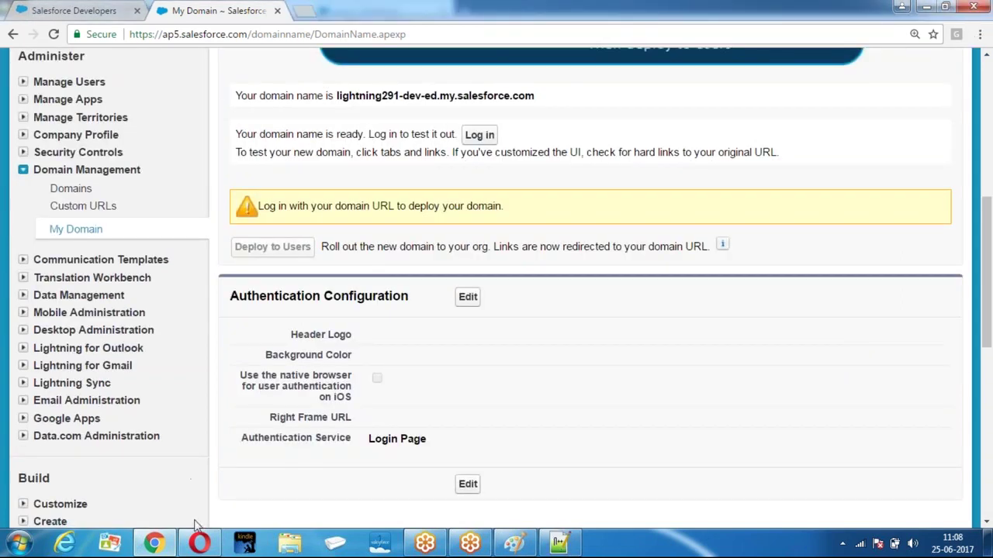
Step: Recheck the Gmail inbox in Opera, and log in to the new domain from the My Domain page in Chrome
{"action": "left_click", "coordinate": [200, 543]}
{"action": "left_click", "coordinate": [70, 175]}
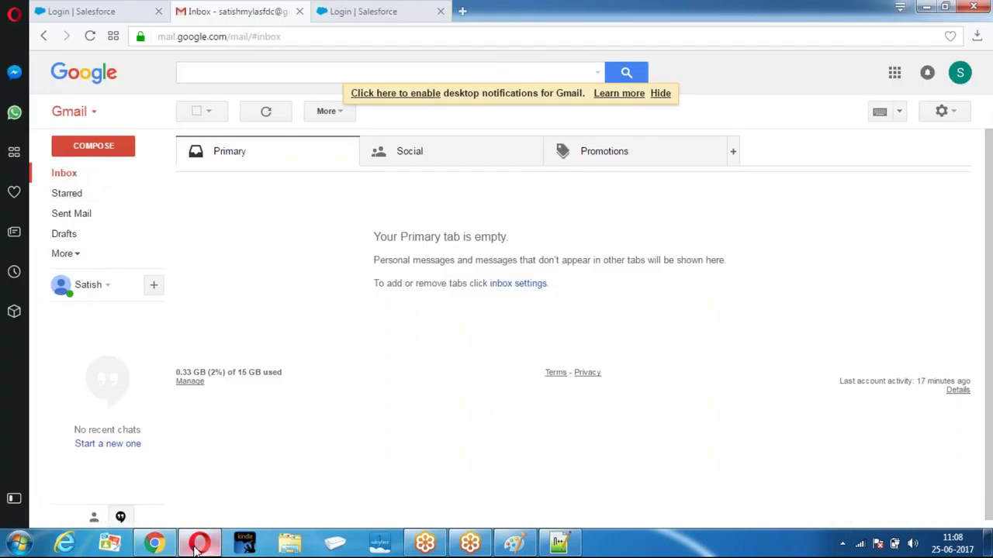
{"action": "left_click", "coordinate": [154, 540]}
{"action": "left_click", "coordinate": [479, 135]}
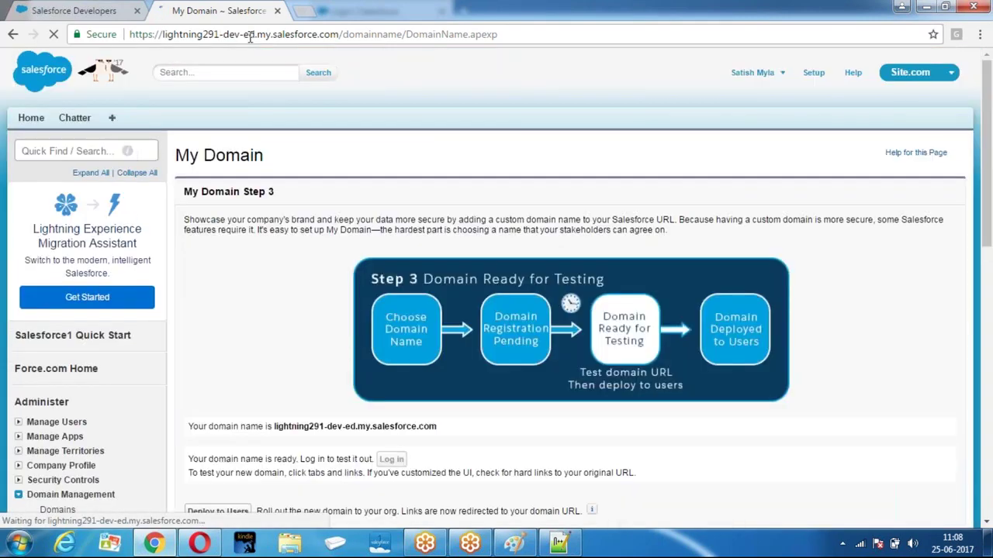
Step: Deploy the lightning291-dev-ed domain to users and confirm the deployment
{"action": "scroll", "coordinate": [374, 120], "scroll_direction": "down", "scroll_amount": 3}
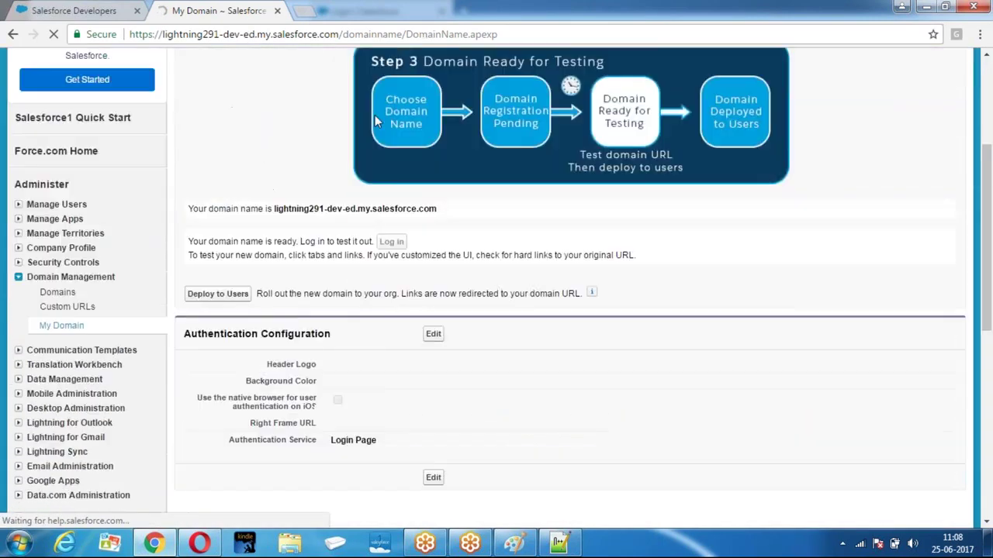
{"action": "scroll", "coordinate": [374, 115], "scroll_direction": "down", "scroll_amount": 1}
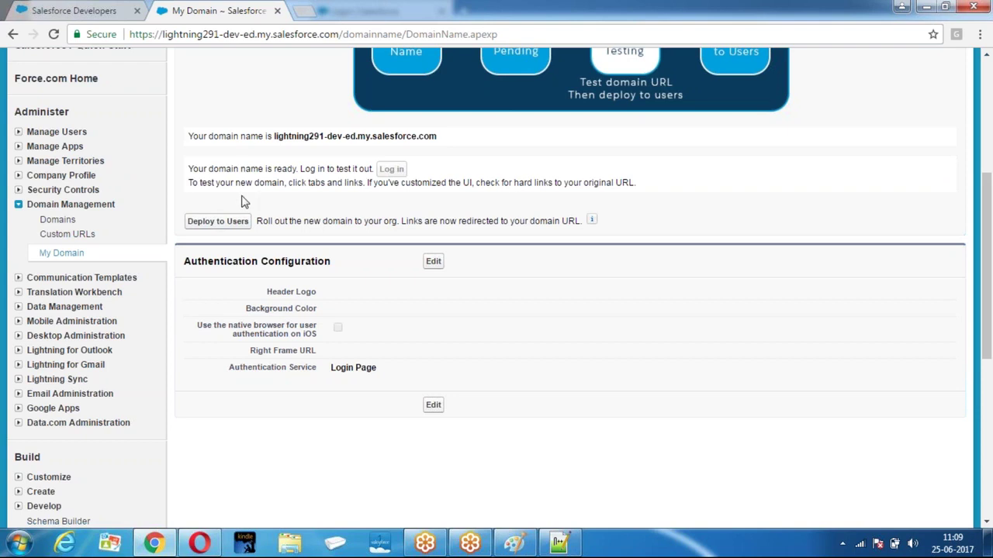
{"action": "left_click", "coordinate": [213, 222]}
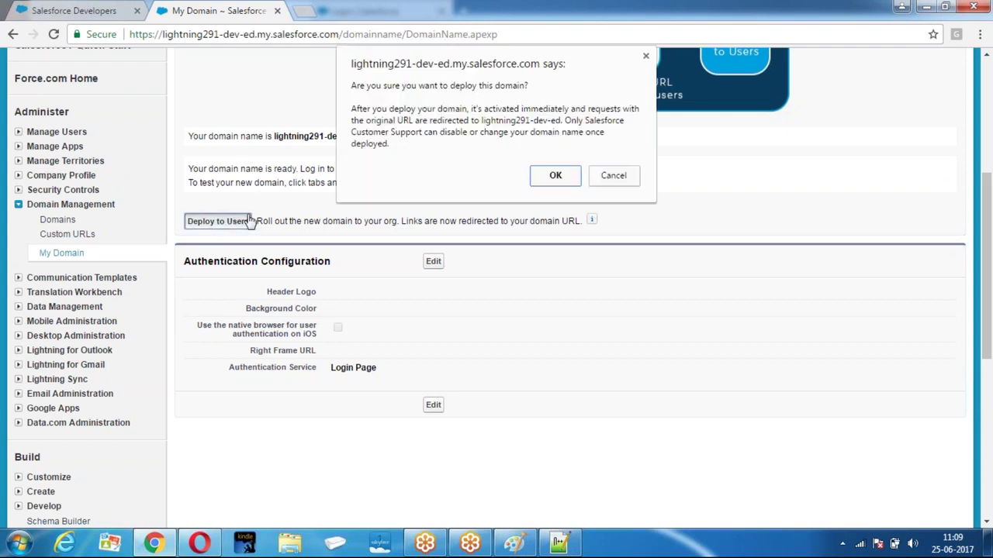
{"action": "left_click", "coordinate": [553, 177]}
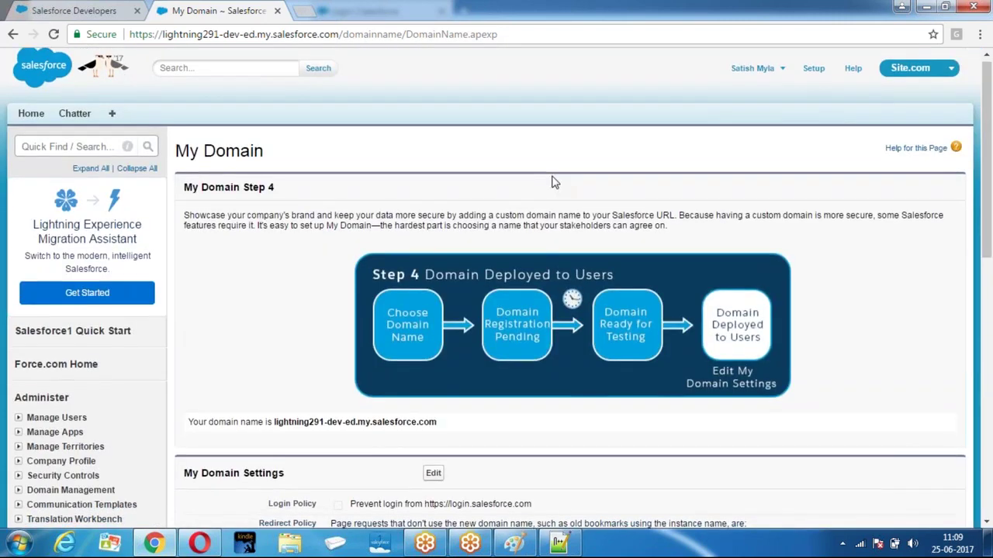
{"action": "scroll", "coordinate": [364, 261], "scroll_direction": "down", "scroll_amount": 5}
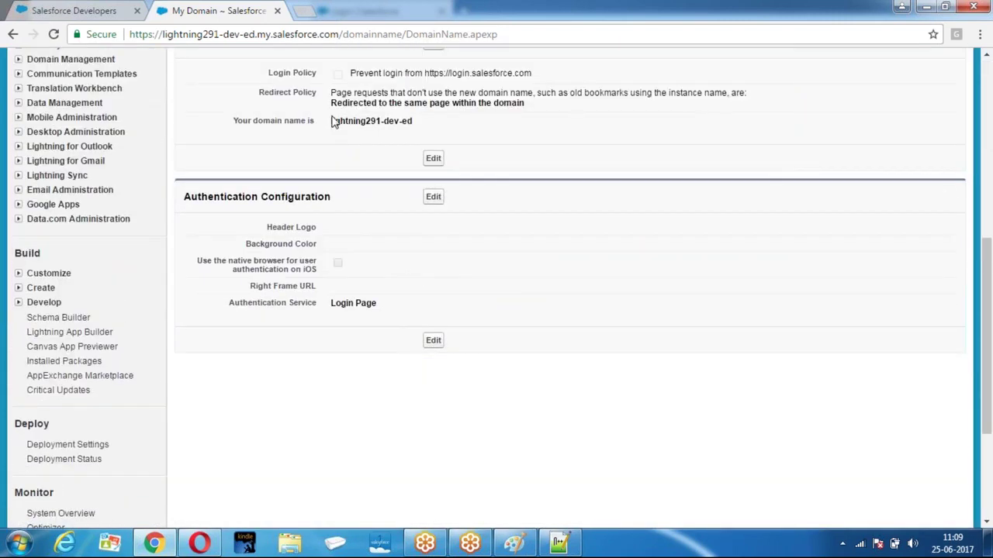
{"action": "left_click_drag", "start_coordinate": [331, 122], "coordinate": [476, 120]}
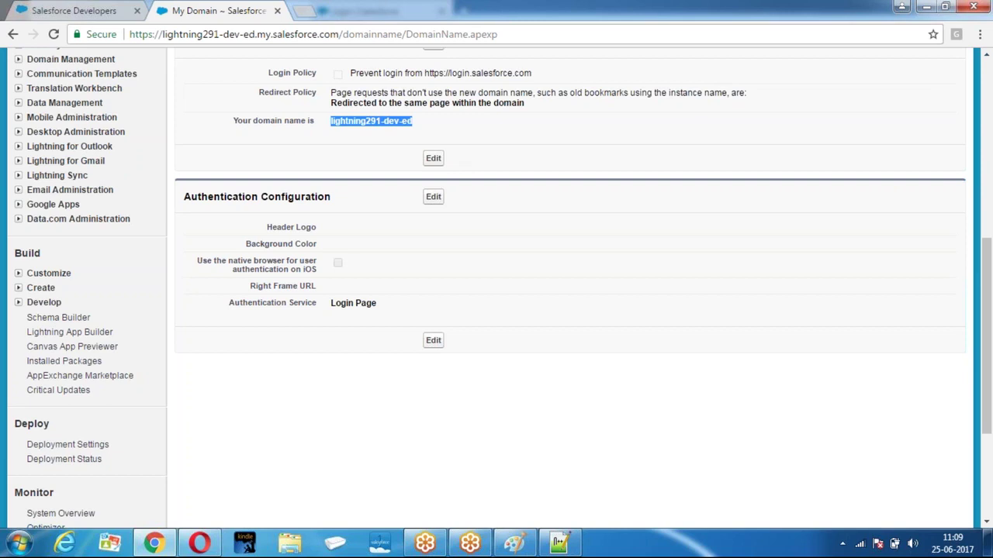
{"action": "scroll", "coordinate": [455, 161], "scroll_direction": "up", "scroll_amount": 2}
{"action": "left_click", "coordinate": [433, 189]}
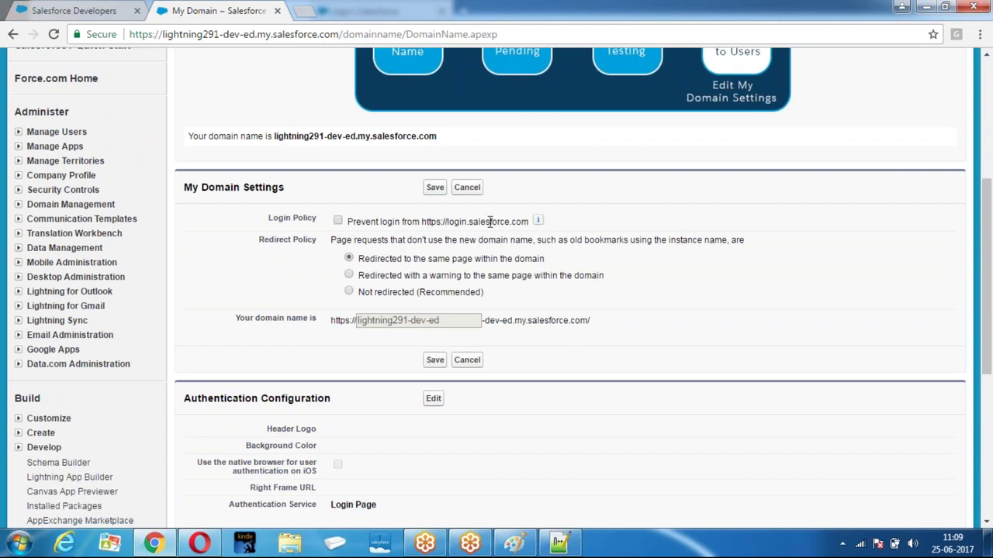
{"action": "left_click", "coordinate": [338, 221]}
{"action": "left_click", "coordinate": [339, 222]}
{"action": "left_click", "coordinate": [338, 222]}
{"action": "left_click", "coordinate": [339, 222]}
{"action": "scroll", "coordinate": [601, 268], "scroll_direction": "down", "scroll_amount": 1}
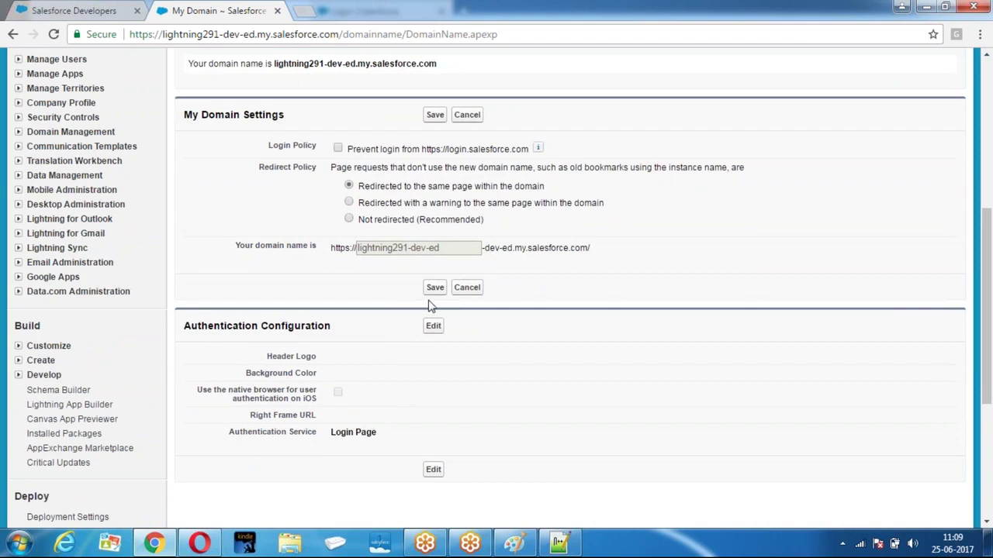
{"action": "left_click", "coordinate": [434, 287]}
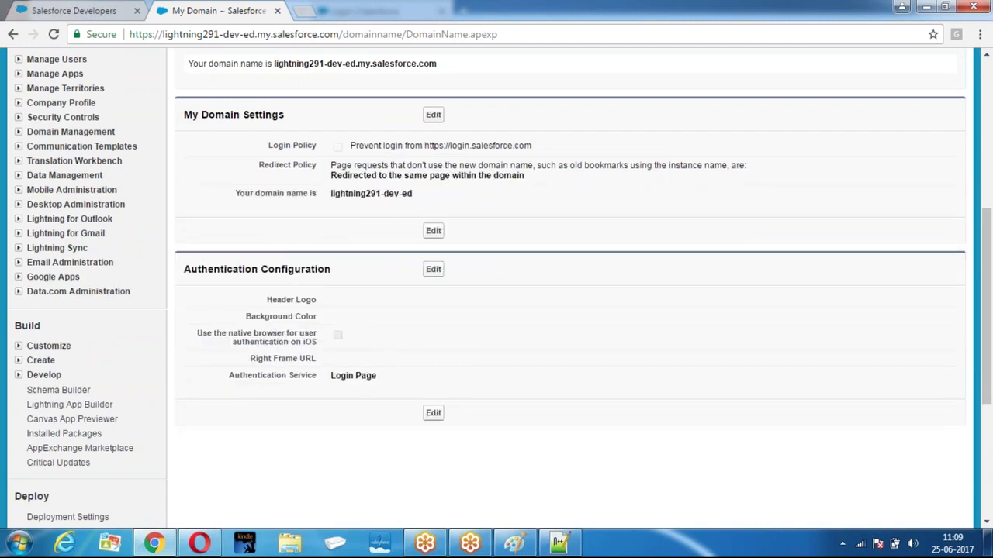
{"action": "left_click_drag", "start_coordinate": [330, 193], "coordinate": [441, 194]}
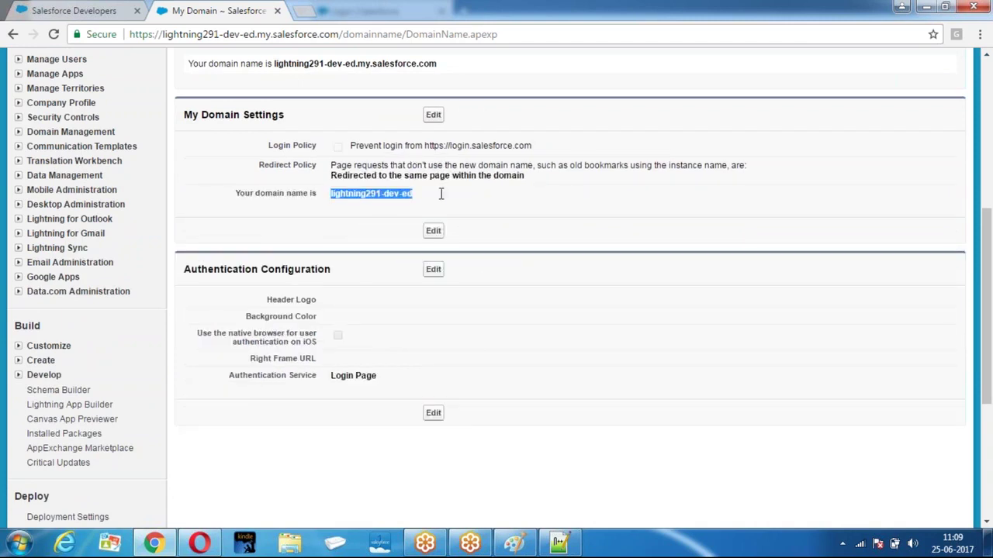
Step: Search Google for "Packages in salesforce" in a new browser tab
{"action": "scroll", "coordinate": [441, 194], "scroll_direction": "up", "scroll_amount": 4}
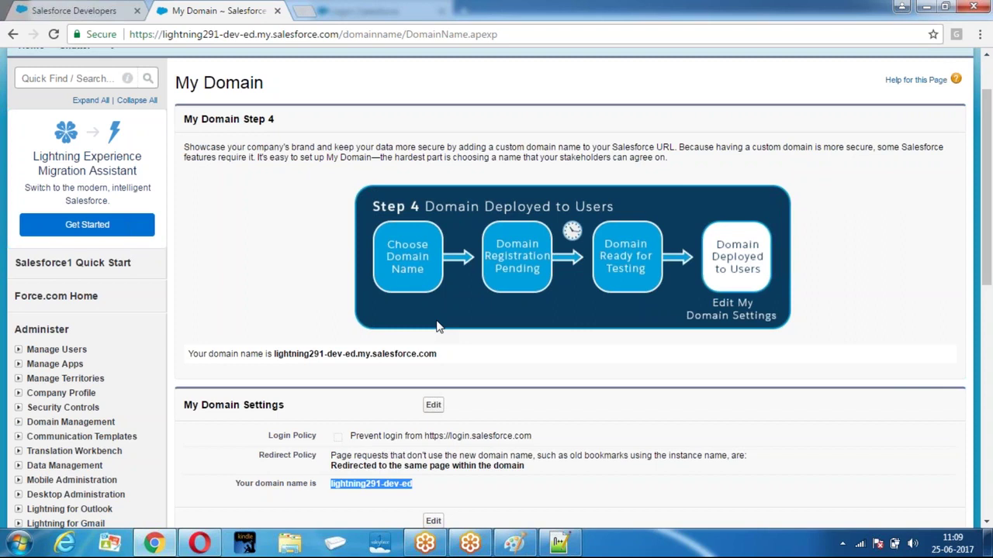
{"action": "left_click", "coordinate": [308, 12]}
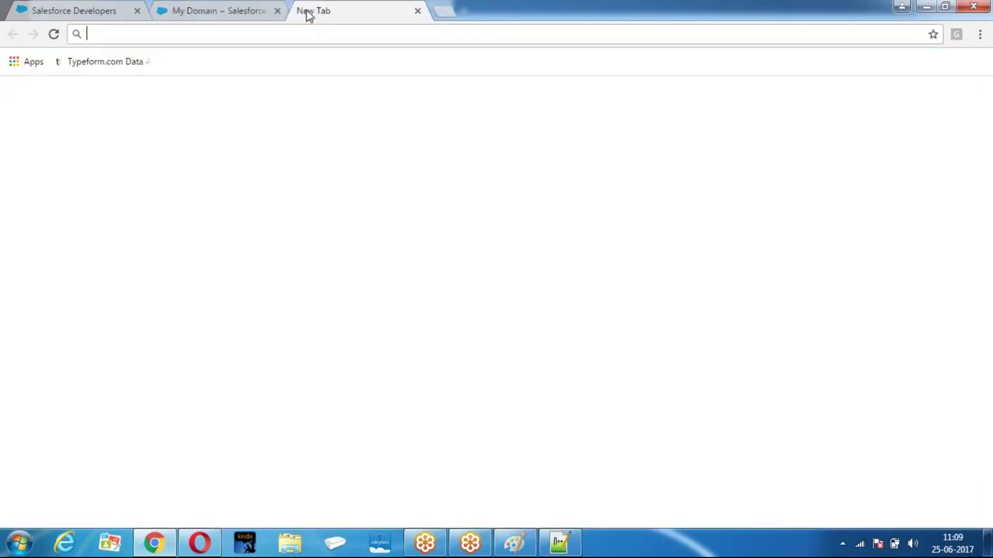
{"action": "type", "text": "Pac"}
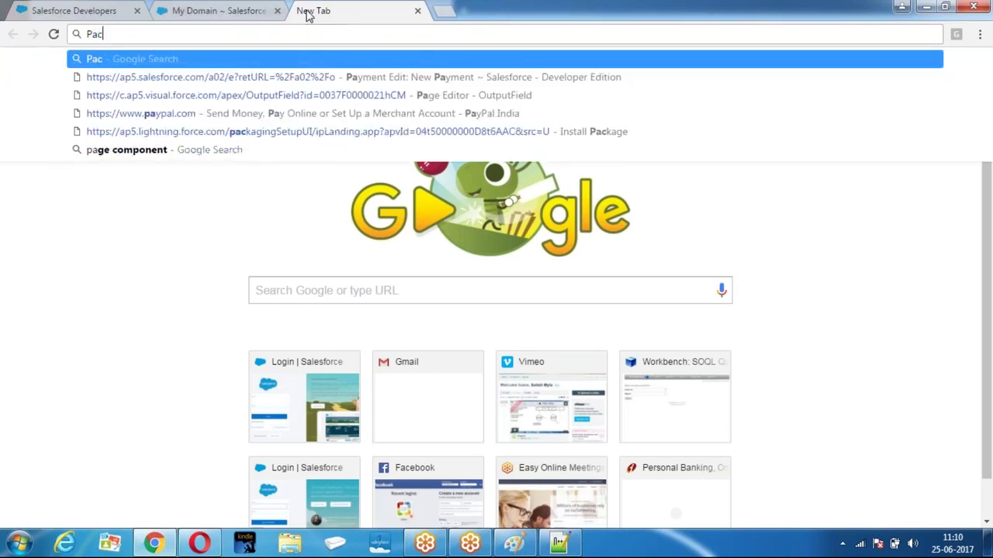
{"action": "type", "text": "kages "}
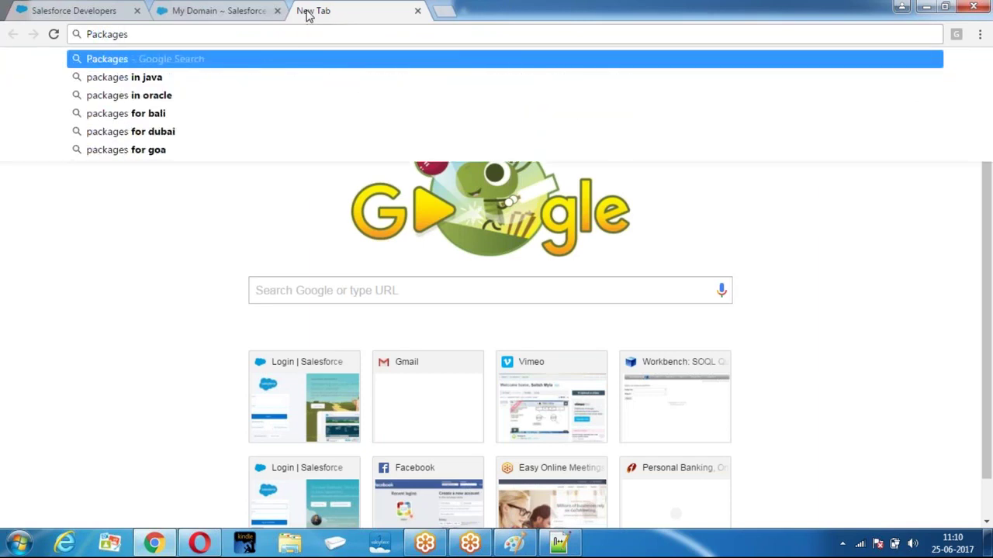
{"action": "type", "text": "in salesforce"}
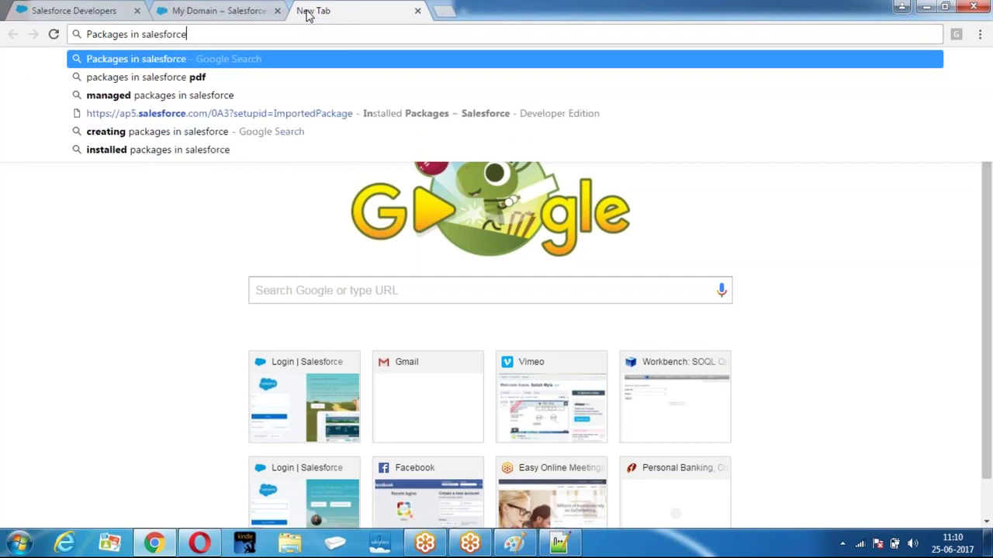
{"action": "key", "text": "Return"}
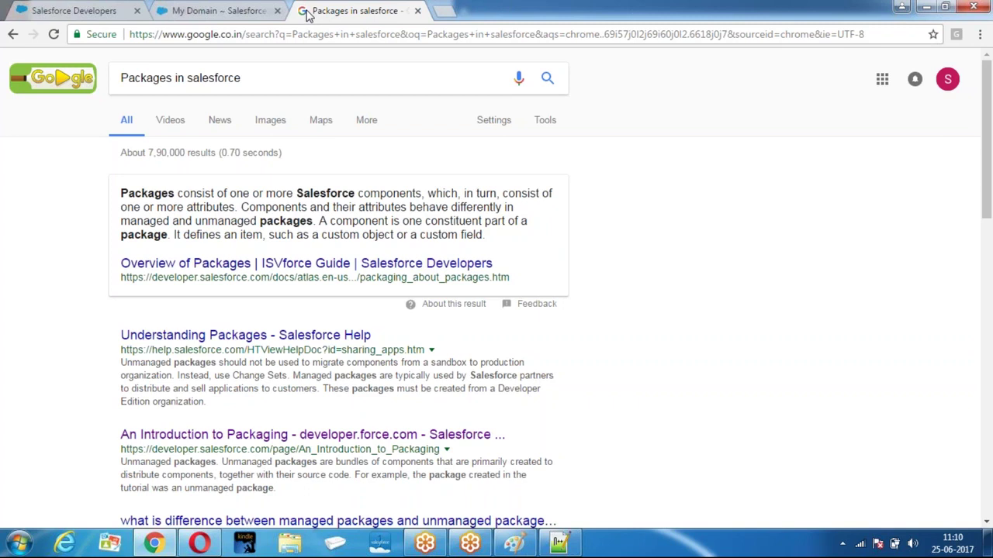
Step: Open the "Understanding Packages - Salesforce Help" search result in a separate tab and switch to that tab
{"action": "right_click", "coordinate": [279, 335]}
{"action": "left_click", "coordinate": [365, 345]}
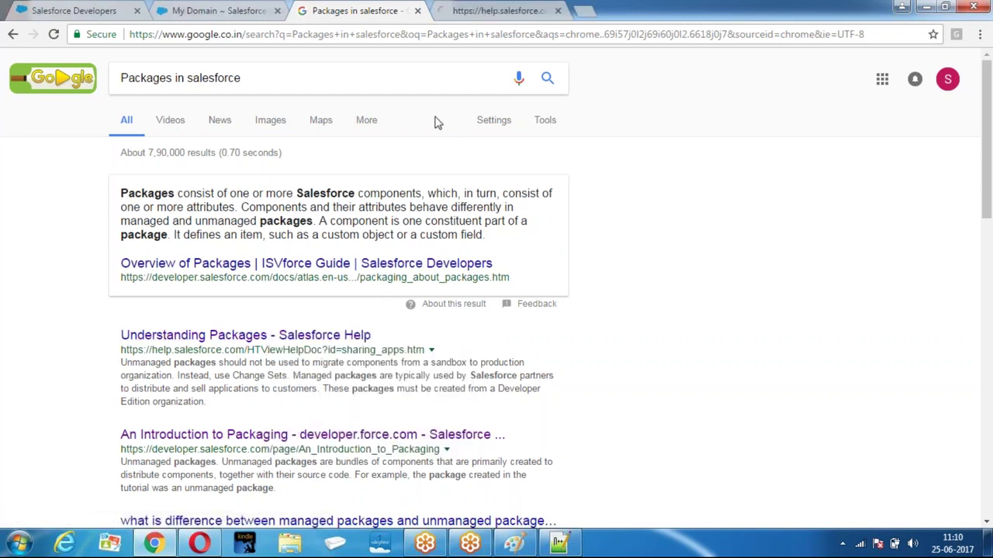
{"action": "left_click", "coordinate": [501, 15]}
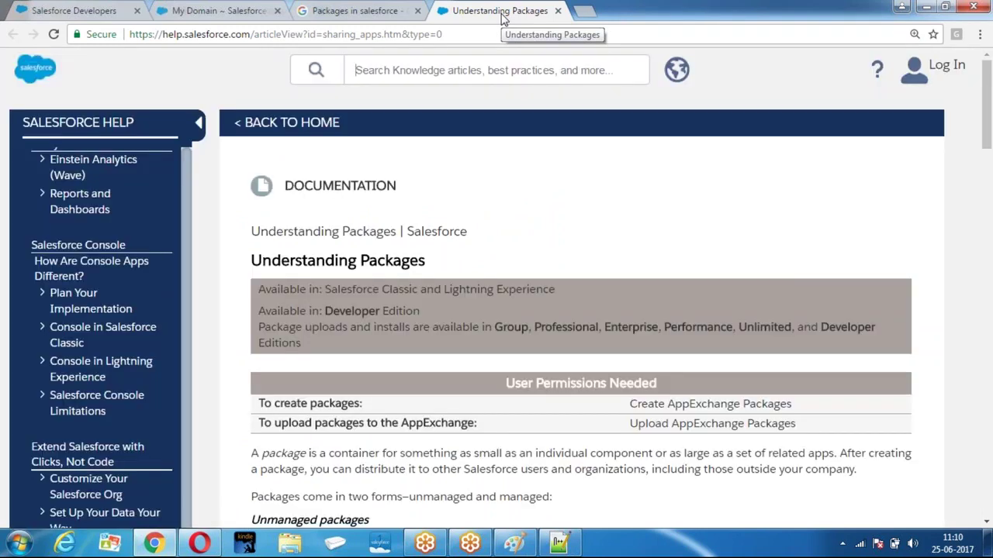
Step: Read the descriptions of unmanaged and managed packages, highlighting the unmanaged packages heading and its mention of open-source projects
{"action": "scroll", "coordinate": [460, 195], "scroll_direction": "down", "scroll_amount": 3}
{"action": "scroll", "coordinate": [461, 194], "scroll_direction": "down", "scroll_amount": 1}
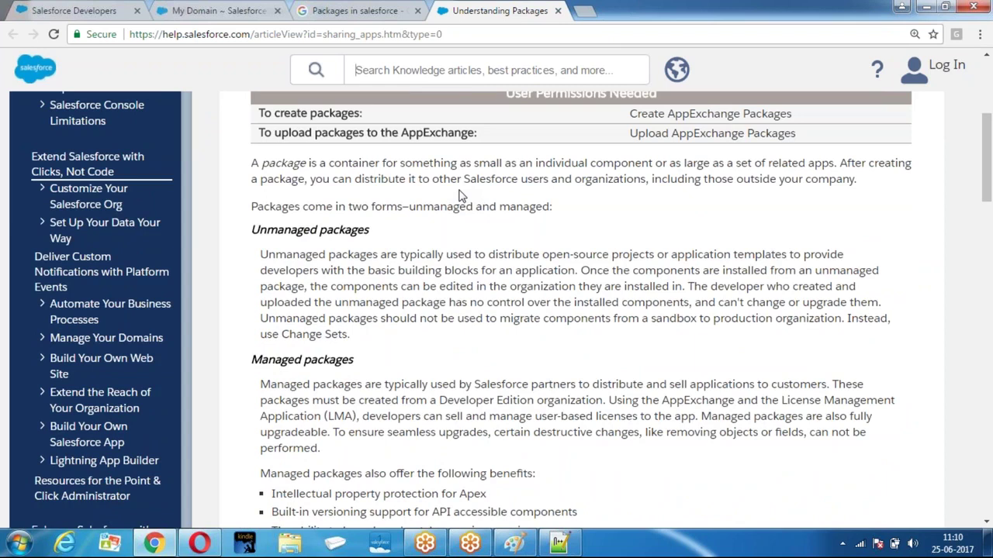
{"action": "scroll", "coordinate": [461, 195], "scroll_direction": "down", "scroll_amount": 1}
{"action": "left_click_drag", "start_coordinate": [250, 159], "coordinate": [377, 157]}
{"action": "left_click", "coordinate": [422, 245]}
{"action": "left_click_drag", "start_coordinate": [249, 287], "coordinate": [467, 288]}
{"action": "left_click", "coordinate": [467, 289]}
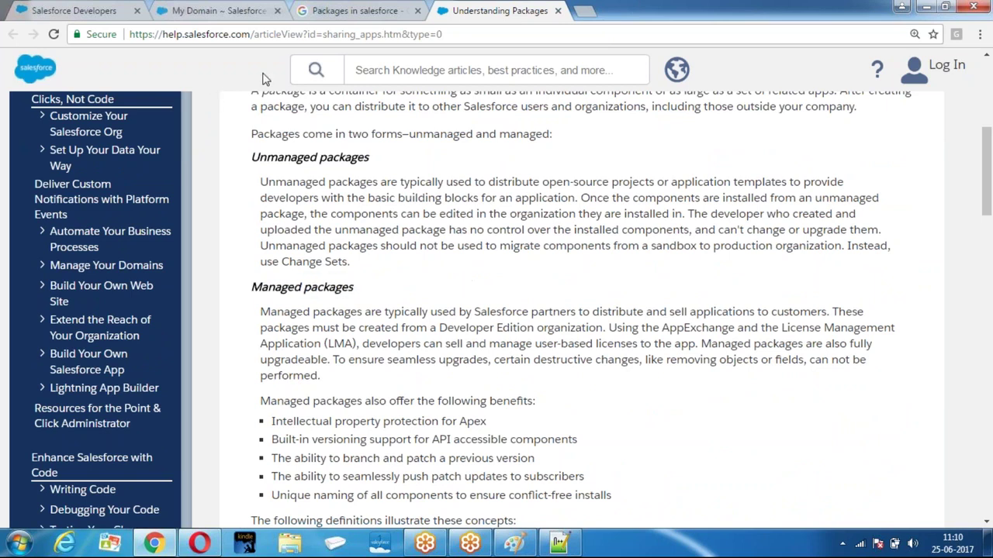
{"action": "left_click_drag", "start_coordinate": [251, 159], "coordinate": [339, 159]}
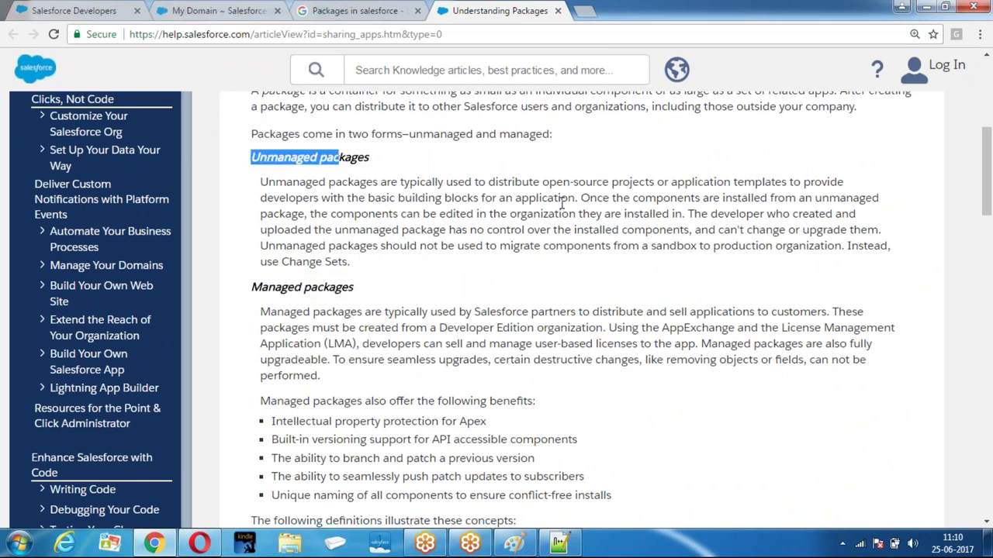
{"action": "left_click_drag", "start_coordinate": [541, 182], "coordinate": [676, 183]}
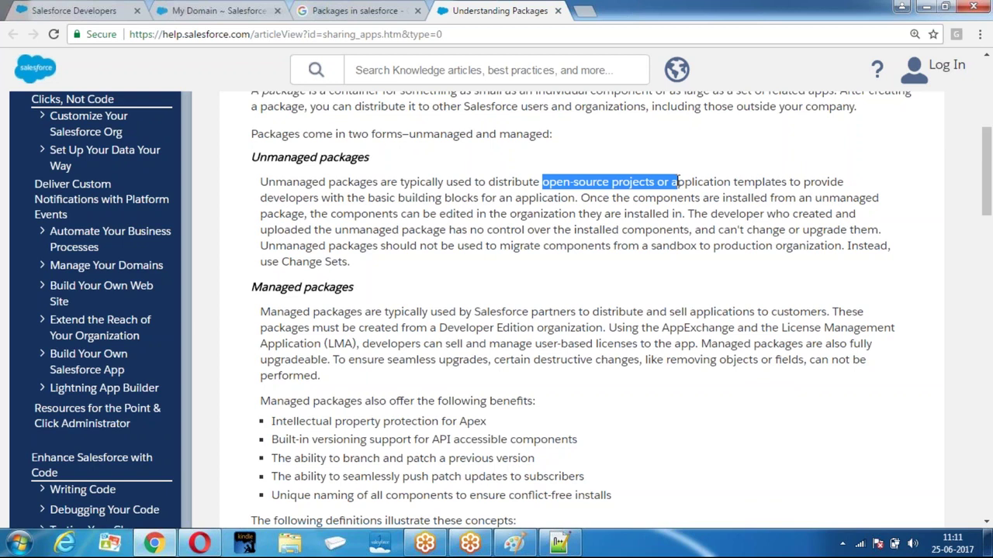
Step: Switch to Paint and draw a black-outlined rectangle in the upper-left part of the blank canvas
{"action": "left_click", "coordinate": [514, 543]}
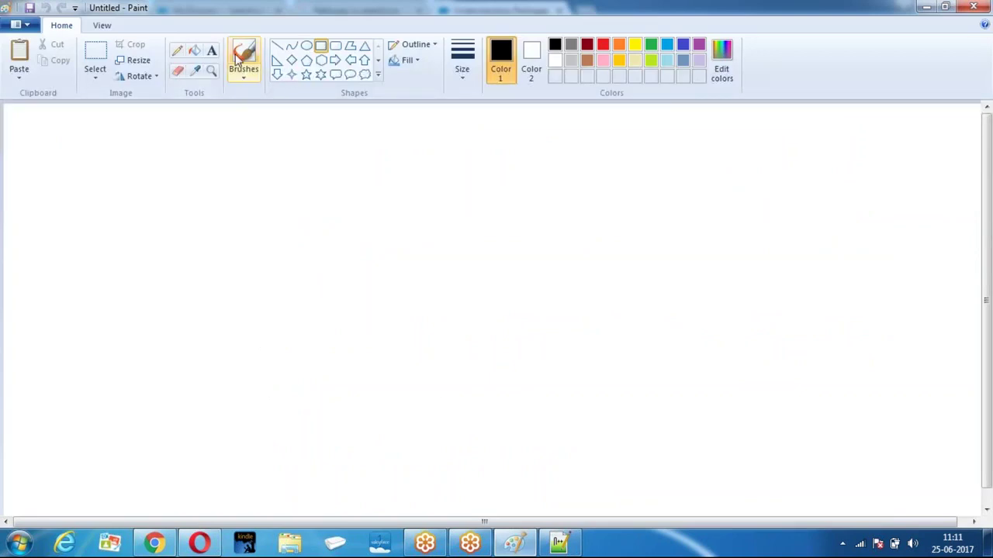
{"action": "left_click_drag", "start_coordinate": [70, 147], "coordinate": [240, 296]}
{"action": "left_click", "coordinate": [321, 194]}
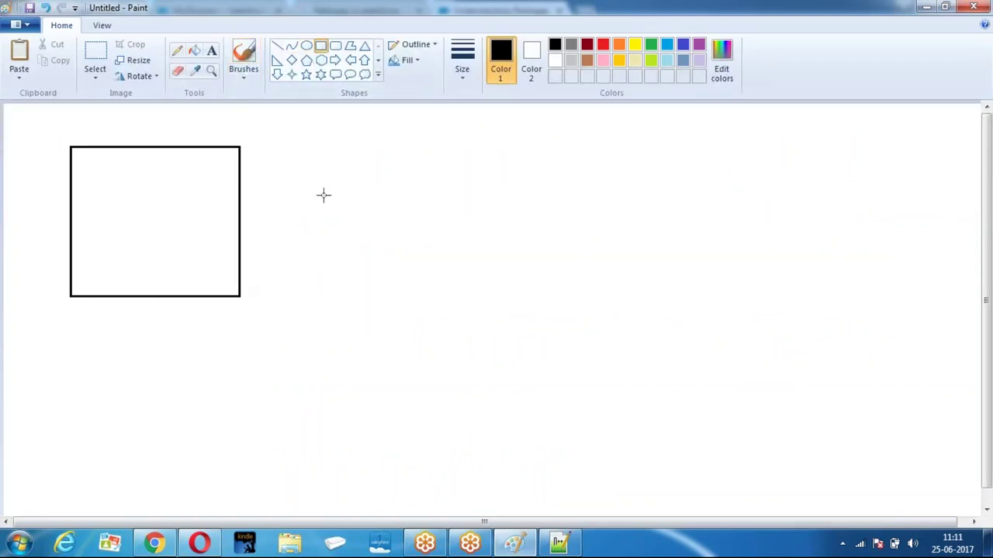
Step: Label the rectangle with the text "Capital" and, one blank line below it, "GST Apps"
{"action": "left_click", "coordinate": [210, 51]}
{"action": "left_click", "coordinate": [90, 178]}
{"action": "type", "text": "Capital"}
{"action": "key", "text": "Return"}
{"action": "key", "text": "Return"}
{"action": "type", "text": "GST Apps"}
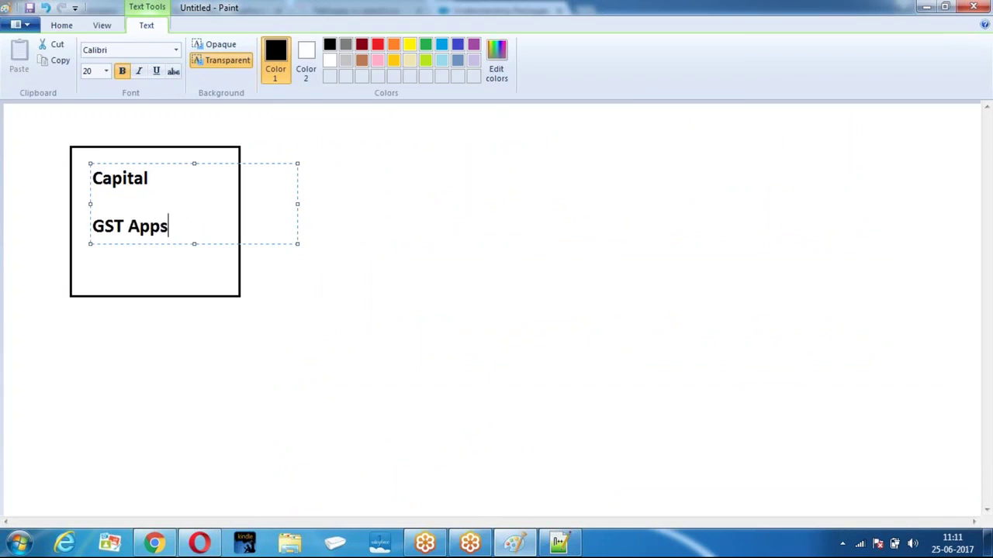
{"action": "left_click", "coordinate": [529, 231]}
Step: Draw a second, slightly wider rectangle well to the right of the Capital box at about the same height
{"action": "left_click", "coordinate": [321, 47]}
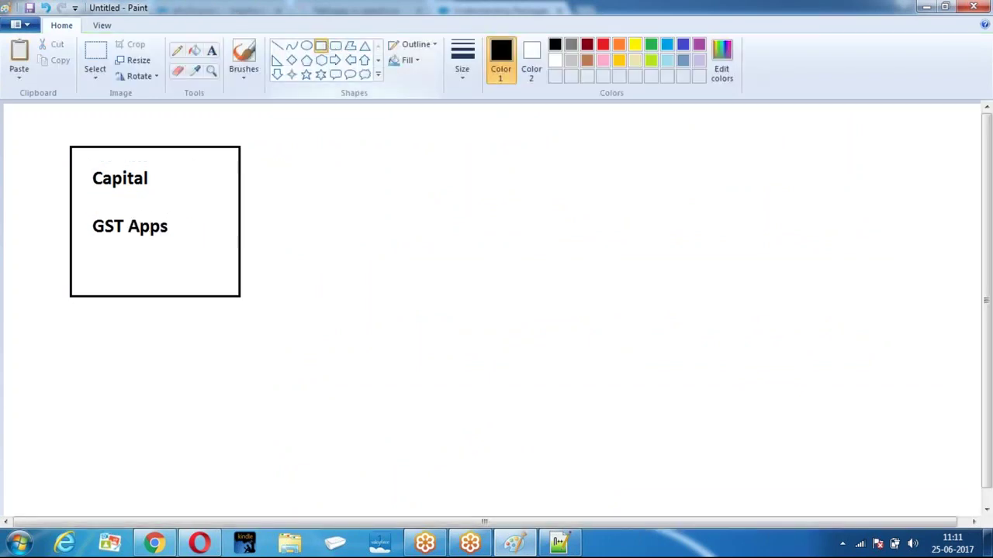
{"action": "mouse_move", "coordinate": [517, 138]}
{"action": "left_mouse_down"}
{"action": "mouse_move", "coordinate": [594, 157]}
{"action": "mouse_move", "coordinate": [742, 296]}
{"action": "left_mouse_up"}
{"action": "left_click", "coordinate": [442, 302]}
Step: Add the text label "JPMorgon" near the top inside the second rectangle
{"action": "left_click", "coordinate": [211, 50]}
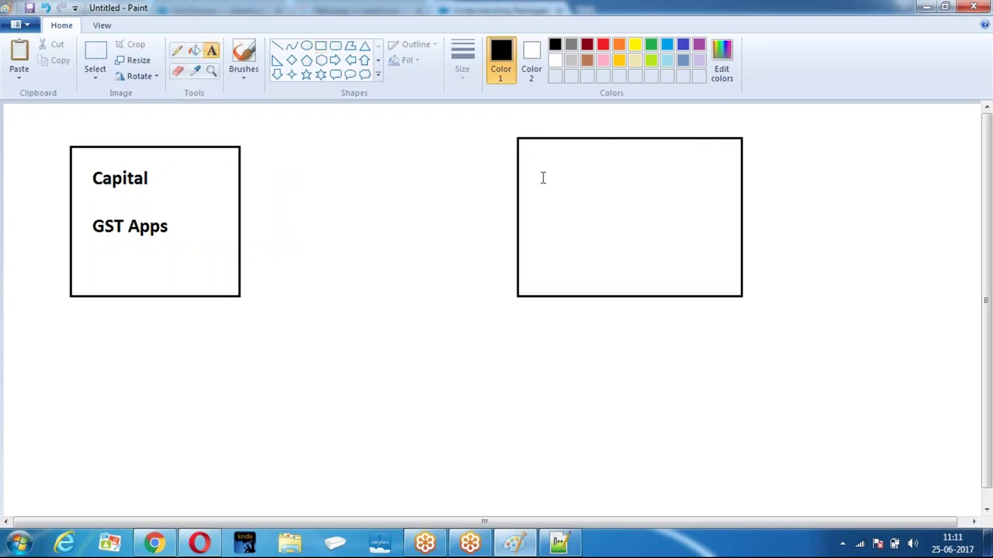
{"action": "left_click", "coordinate": [543, 178]}
{"action": "type", "text": "Jp"}
{"action": "key", "text": "BackSpace"}
{"action": "type", "text": "PMorgon"}
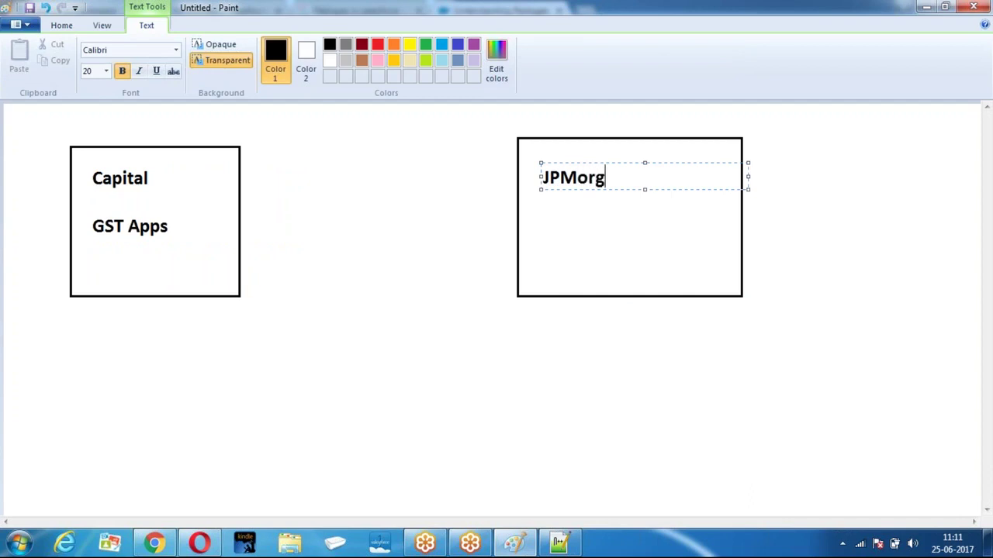
{"action": "left_click", "coordinate": [407, 265]}
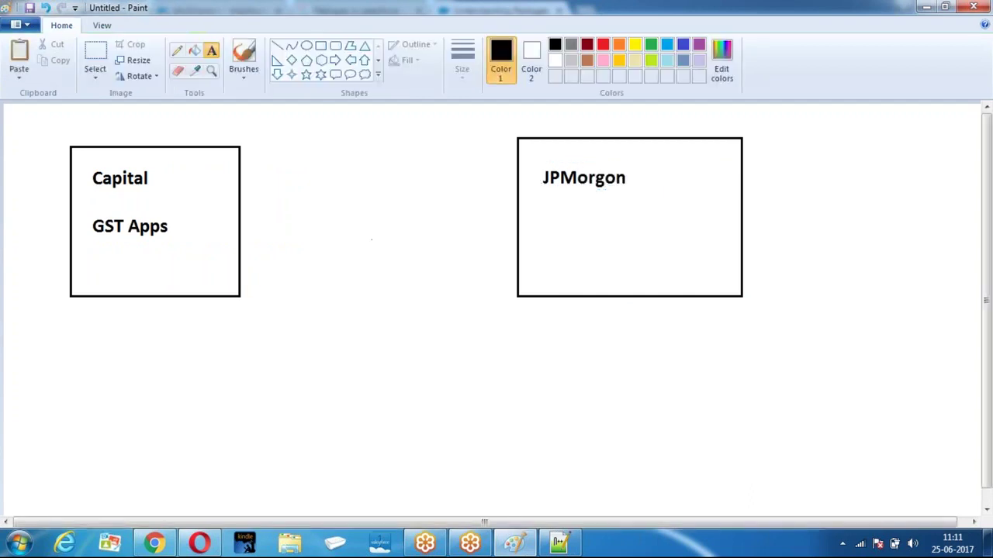
Step: Draw a horizontal line arrow from the Capital box to the JPMorgon box, with an arrowhead at the JPMorgon end
{"action": "left_click", "coordinate": [277, 45]}
{"action": "mouse_move", "coordinate": [241, 173]}
{"action": "left_mouse_down"}
{"action": "mouse_move", "coordinate": [521, 173]}
{"action": "mouse_move", "coordinate": [512, 172]}
{"action": "left_mouse_up"}
{"action": "left_click", "coordinate": [487, 193]}
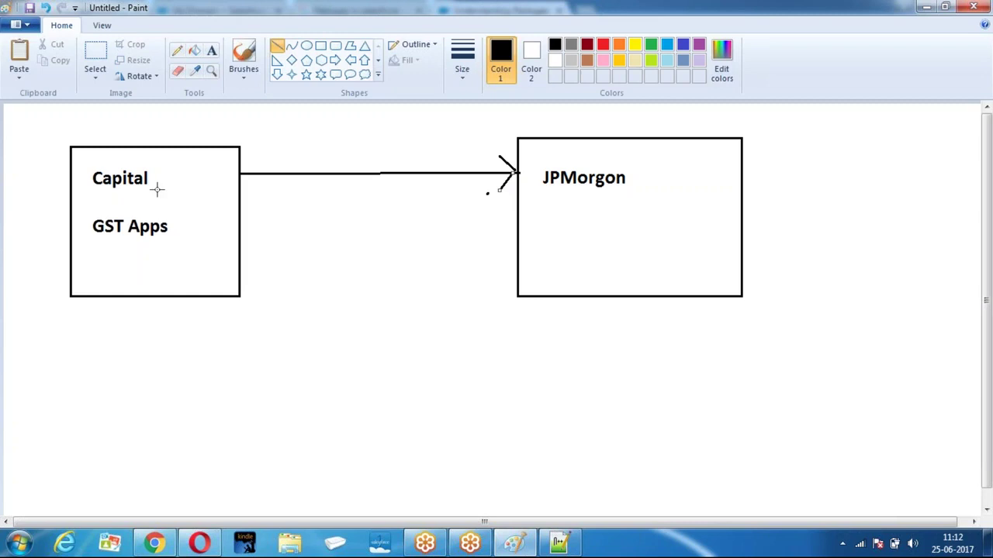
Step: Choose the Rectangle shape for adding another box to the diagram
{"action": "left_click", "coordinate": [321, 51]}
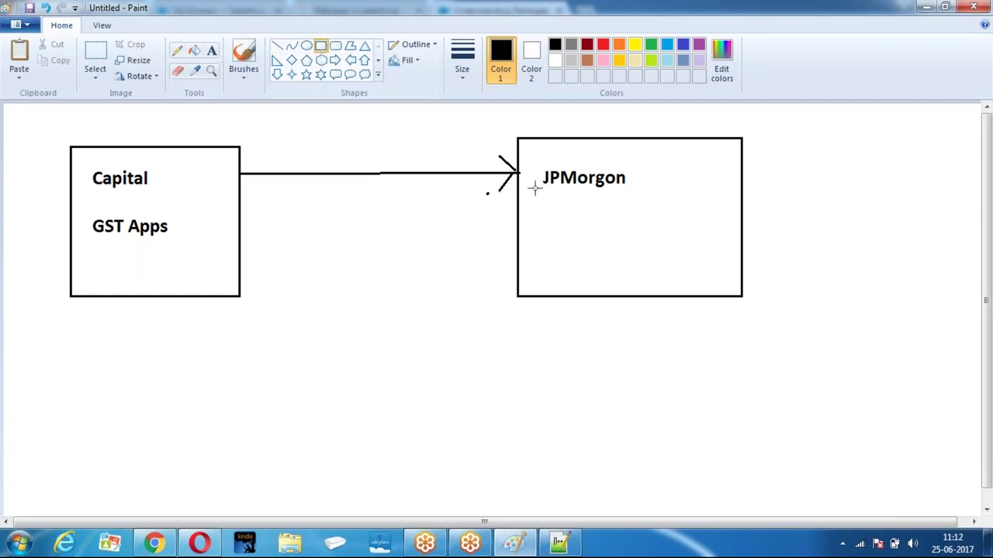